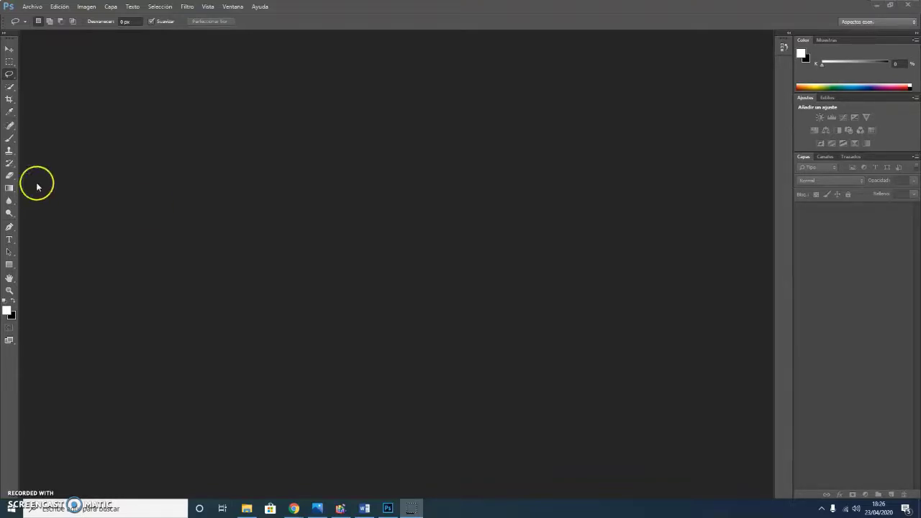
Step: Open horse-1210043_1920.jpg from the Descargas folder, assigning the Adobe RGB (1998) working space
{"action": "left_click", "coordinate": [33, 8]}
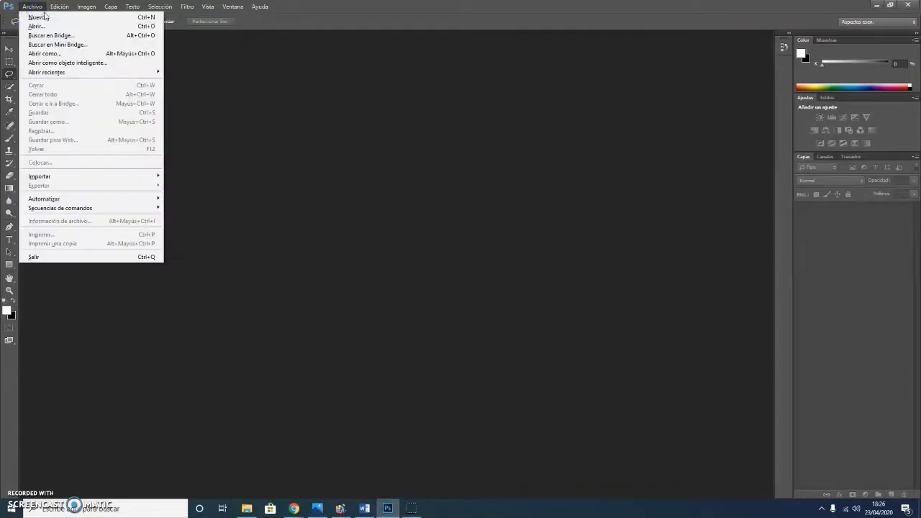
{"action": "left_click", "coordinate": [45, 29]}
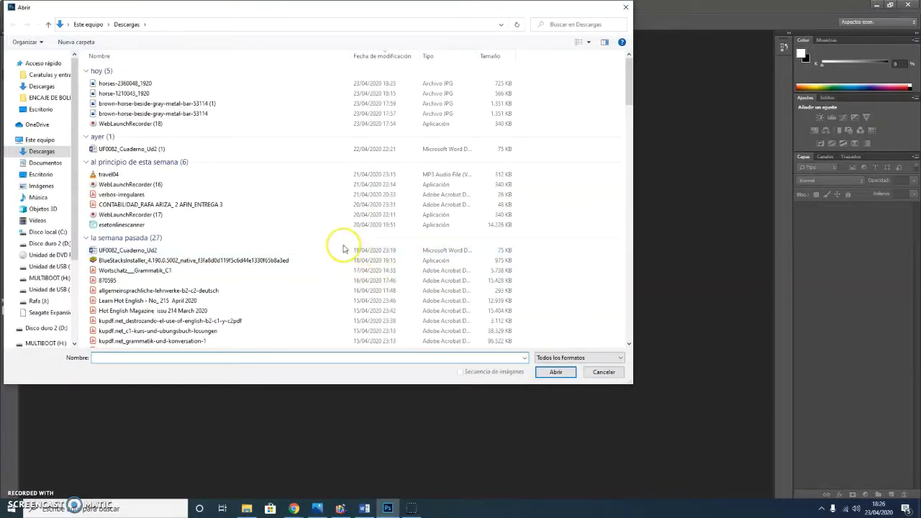
{"action": "double_click", "coordinate": [200, 93]}
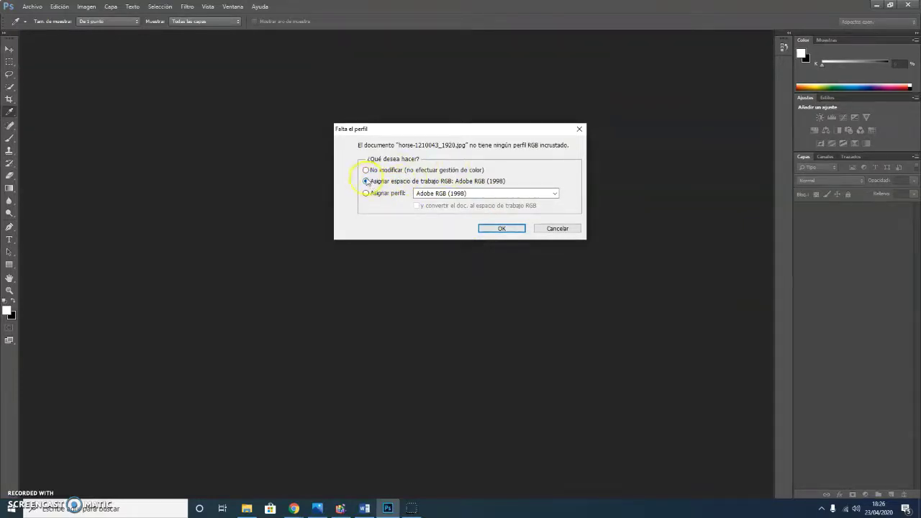
{"action": "left_click", "coordinate": [501, 228]}
{"action": "key", "text": "l"}
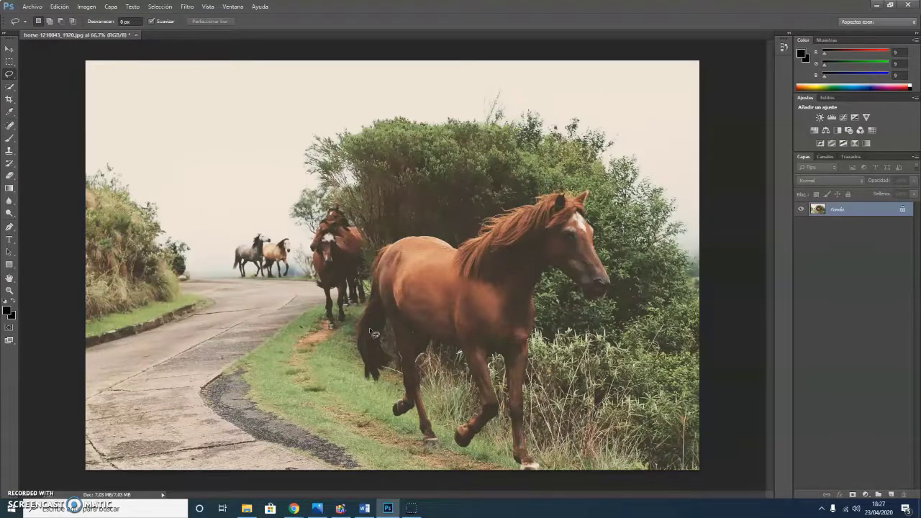
{"action": "mouse_move", "coordinate": [375, 291]}
{"action": "left_mouse_down"}
{"action": "mouse_move", "coordinate": [375, 269]}
{"action": "mouse_move", "coordinate": [380, 282]}
{"action": "left_mouse_up"}
{"action": "left_click", "coordinate": [371, 284]}
{"action": "left_click", "coordinate": [370, 286]}
Step: Apply the Oil Paint filter to the horse photo with Estilización, Limpieza and Detalle de cerdas 10, Escala 0.1, Dirección angular 300 and Brillo 0
{"action": "left_click", "coordinate": [186, 7]}
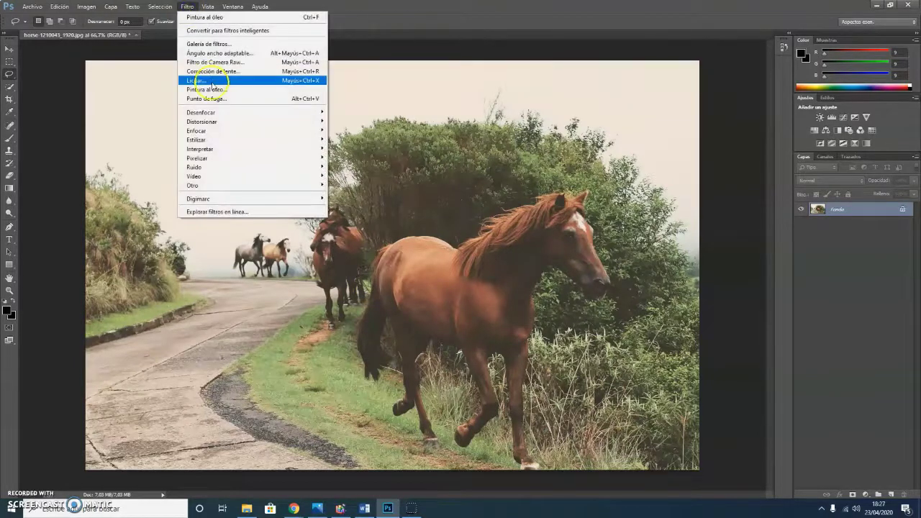
{"action": "left_click", "coordinate": [209, 89]}
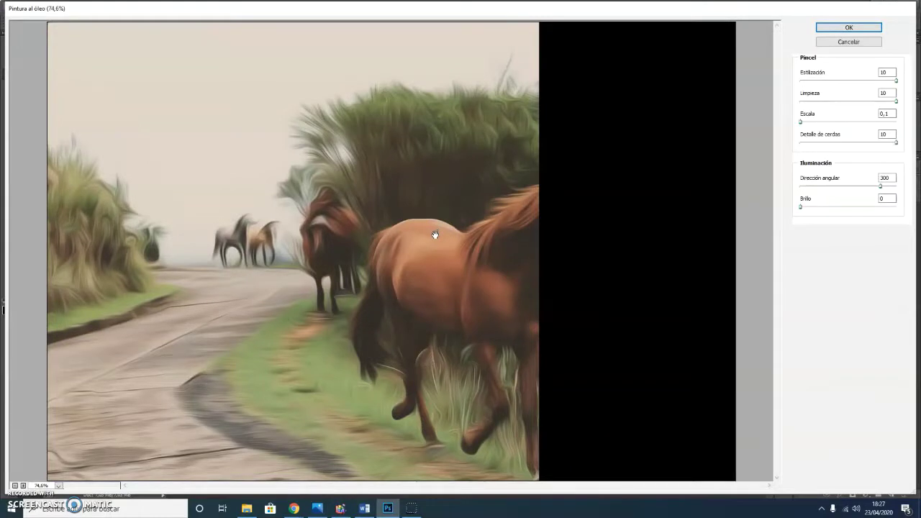
{"action": "left_click", "coordinate": [426, 236]}
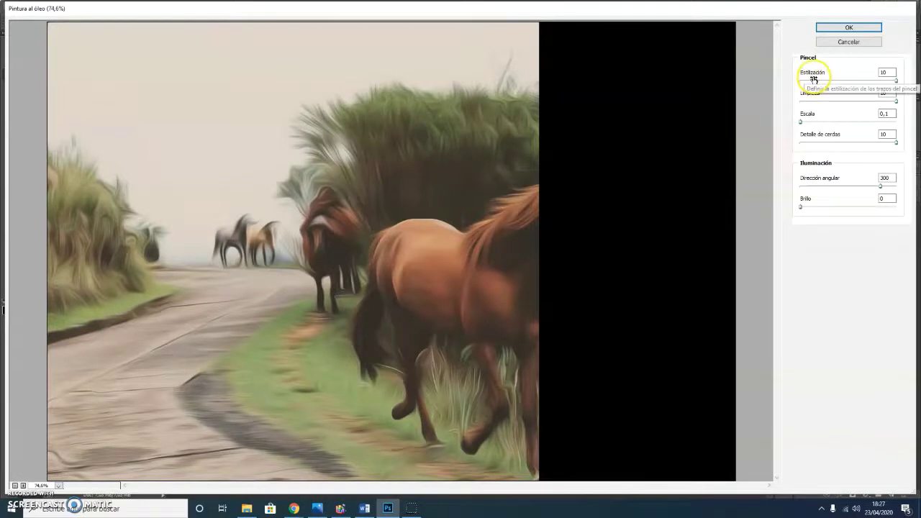
{"action": "left_click", "coordinate": [884, 113]}
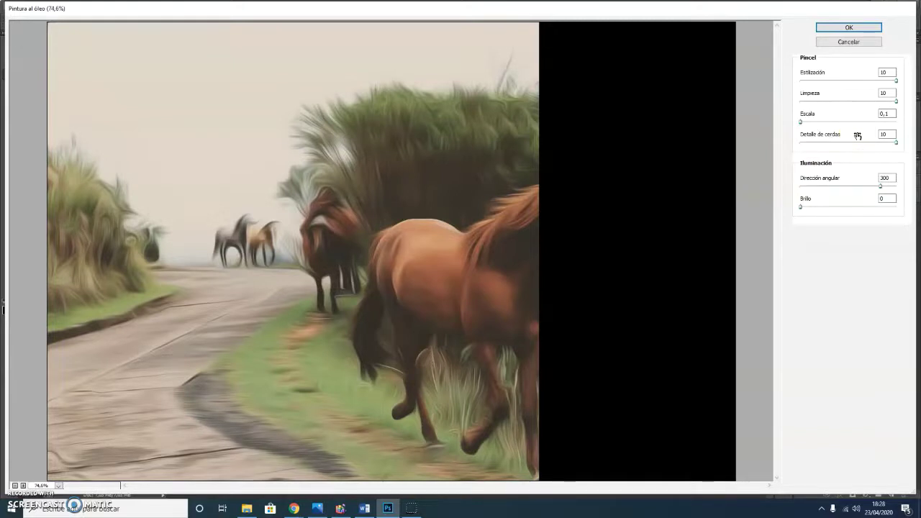
{"action": "left_click", "coordinate": [854, 133]}
{"action": "left_click", "coordinate": [849, 28]}
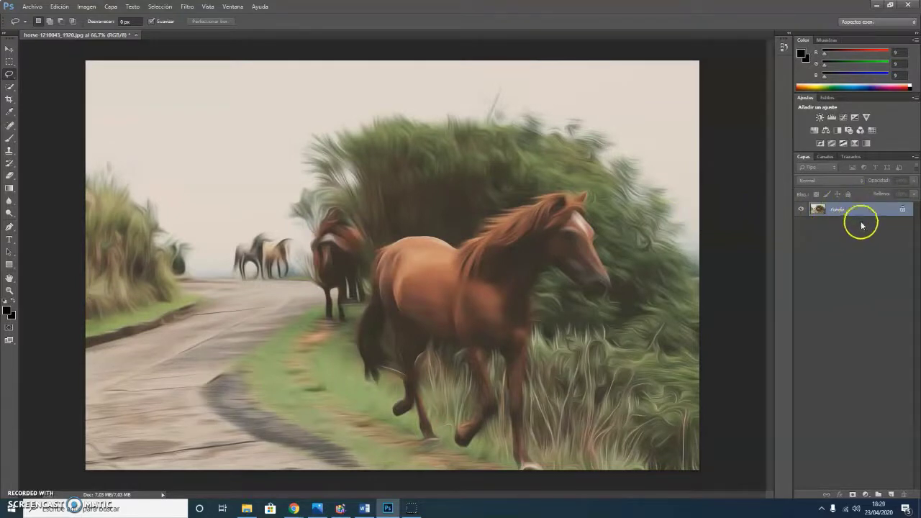
Step: Add a Color Lookup adjustment layer above the background using the 3DLUT file filmstock_50.3dl
{"action": "left_click", "coordinate": [865, 495]}
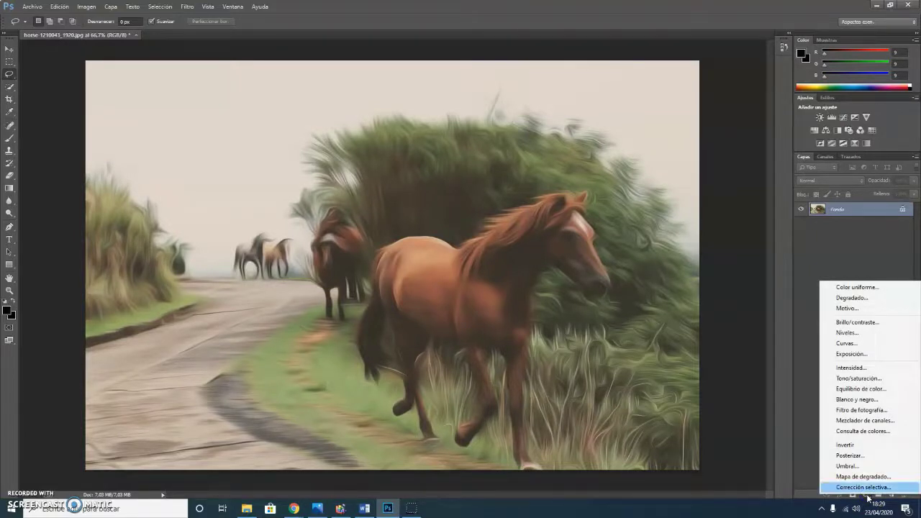
{"action": "left_click", "coordinate": [886, 432]}
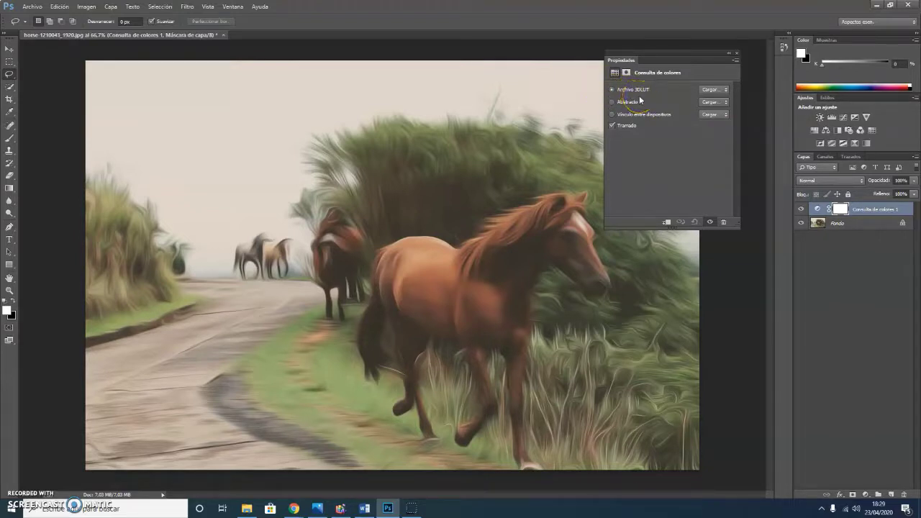
{"action": "left_click", "coordinate": [711, 90]}
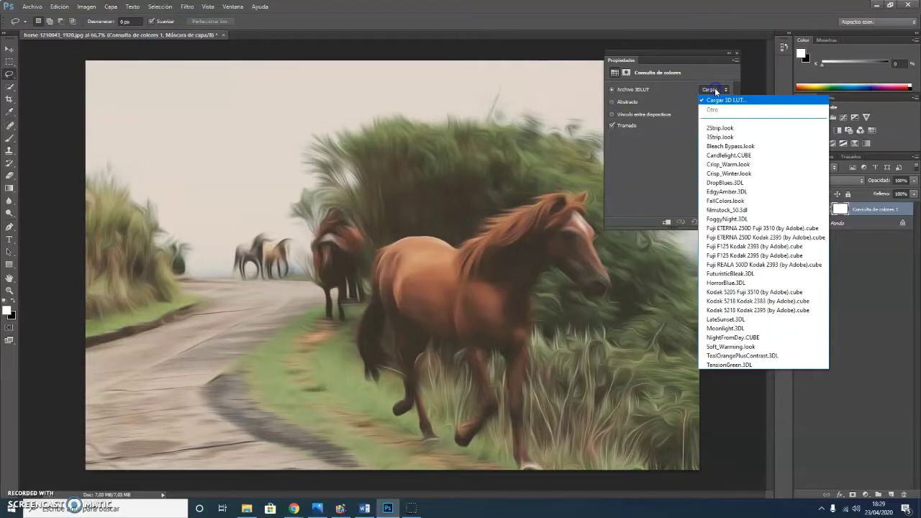
{"action": "left_click", "coordinate": [754, 210]}
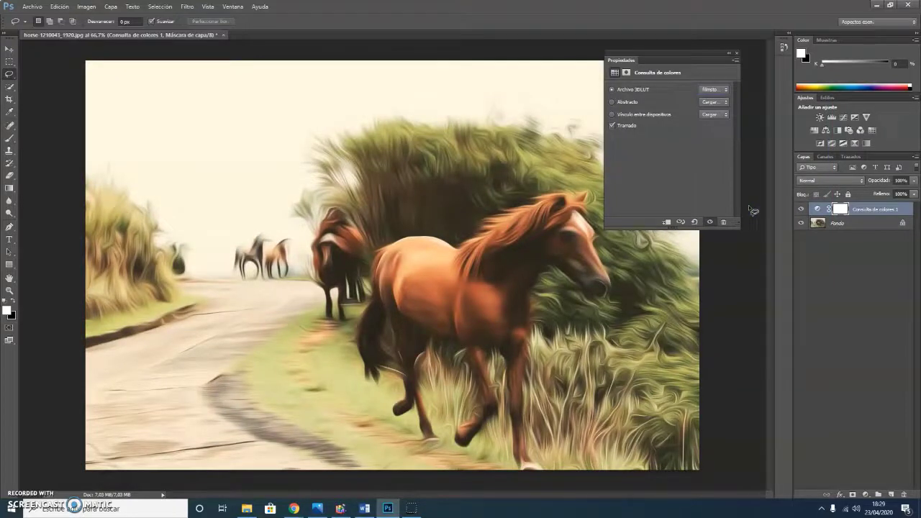
{"action": "left_click", "coordinate": [736, 53]}
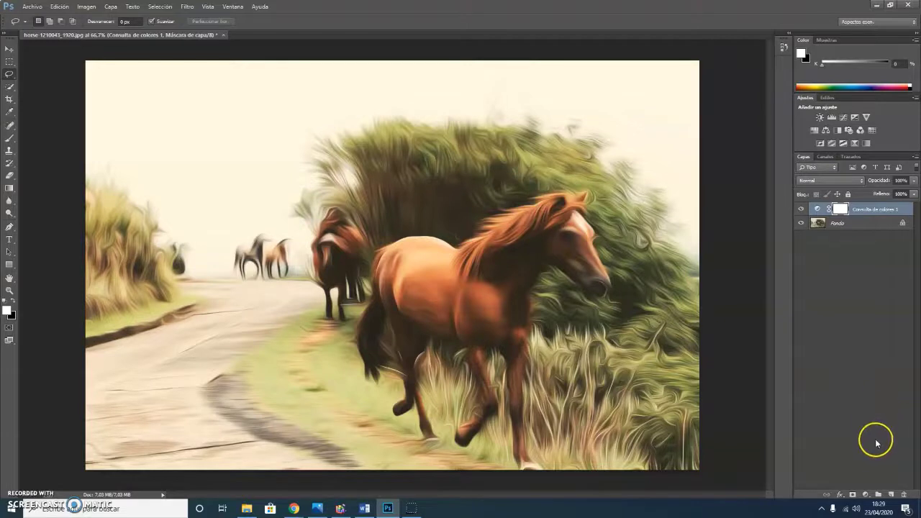
Step: Add a Brightness/Contrast adjustment layer with brightness -10 and contrast -10
{"action": "left_click", "coordinate": [867, 495]}
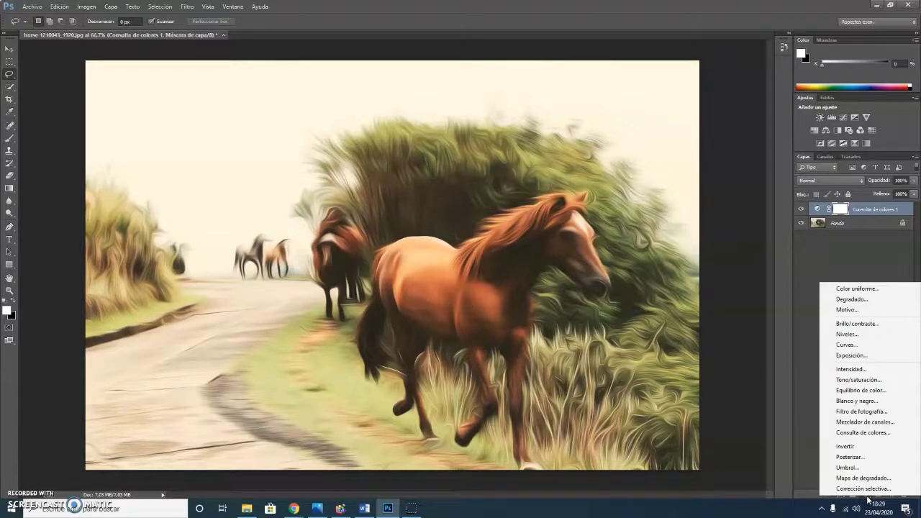
{"action": "left_click", "coordinate": [855, 324]}
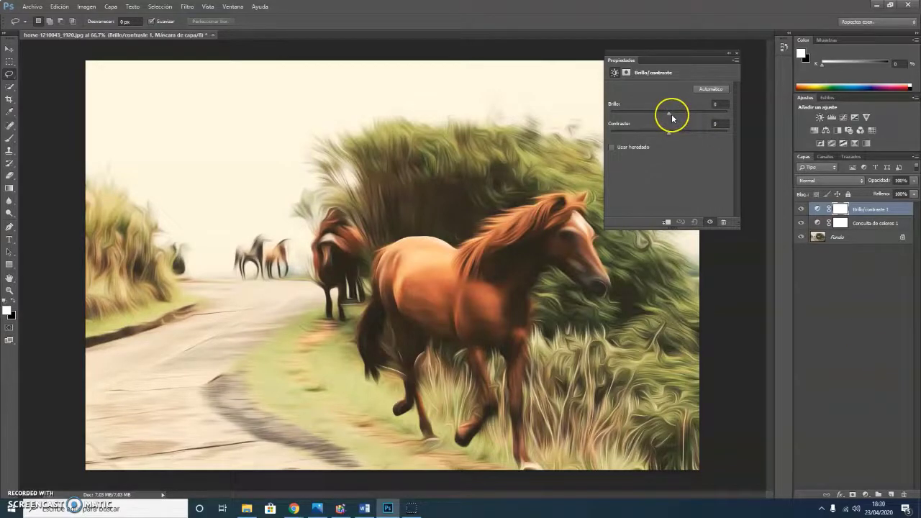
{"action": "left_click_drag", "start_coordinate": [672, 118], "coordinate": [667, 117]}
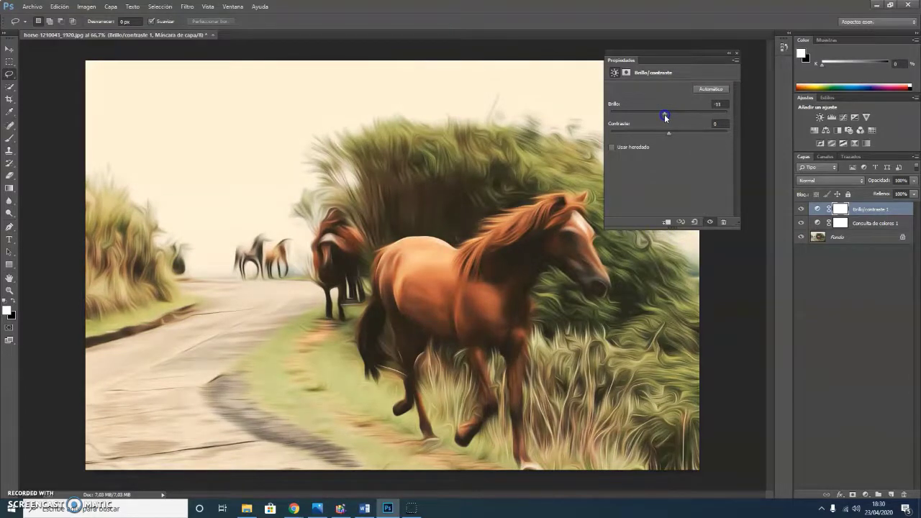
{"action": "left_click_drag", "start_coordinate": [666, 117], "coordinate": [665, 117]}
{"action": "left_click", "coordinate": [669, 134]}
{"action": "left_click_drag", "start_coordinate": [665, 135], "coordinate": [658, 134]}
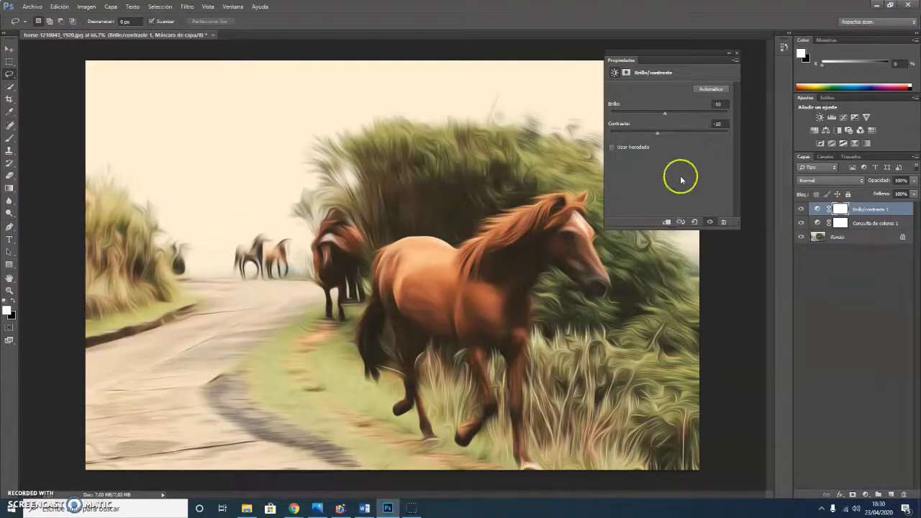
{"action": "left_click", "coordinate": [737, 54]}
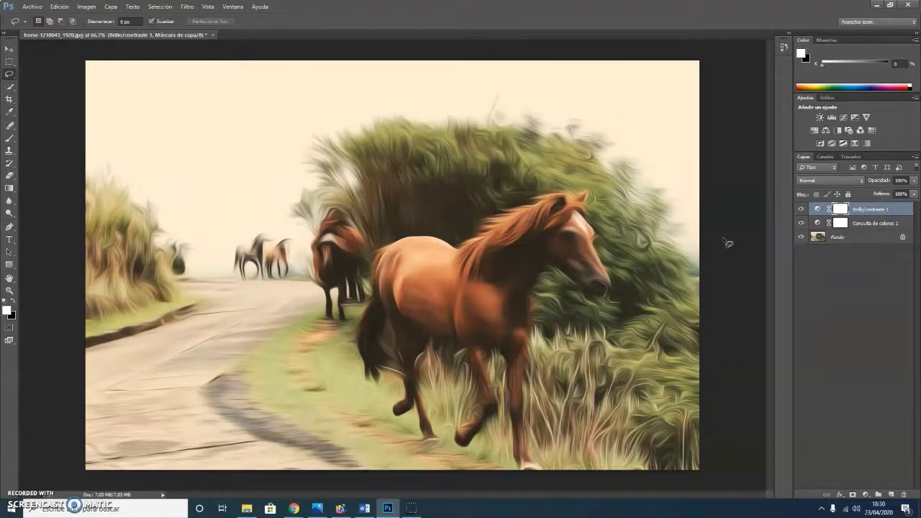
Step: Save the image to the Escritorio folder as the Photoshop file "Efecto_pintura oleo 1" with maximized compatibility
{"action": "left_click", "coordinate": [42, 7]}
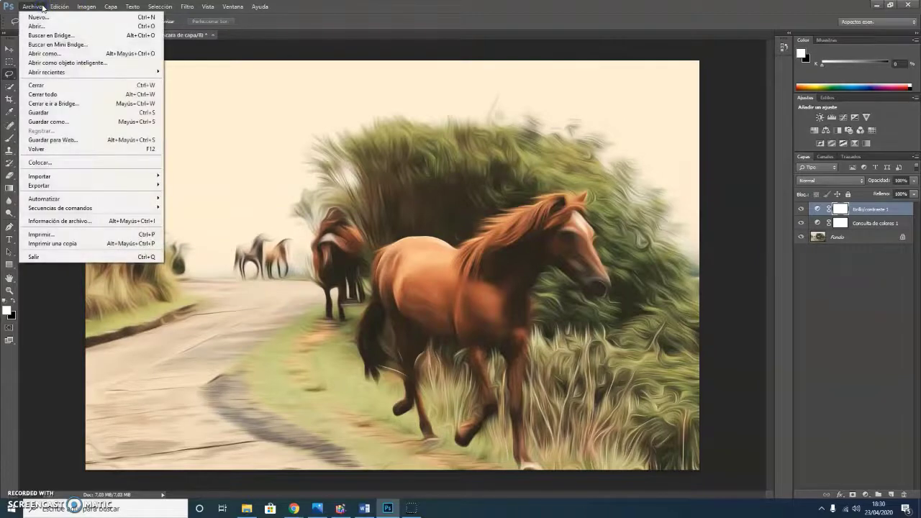
{"action": "left_click", "coordinate": [46, 114]}
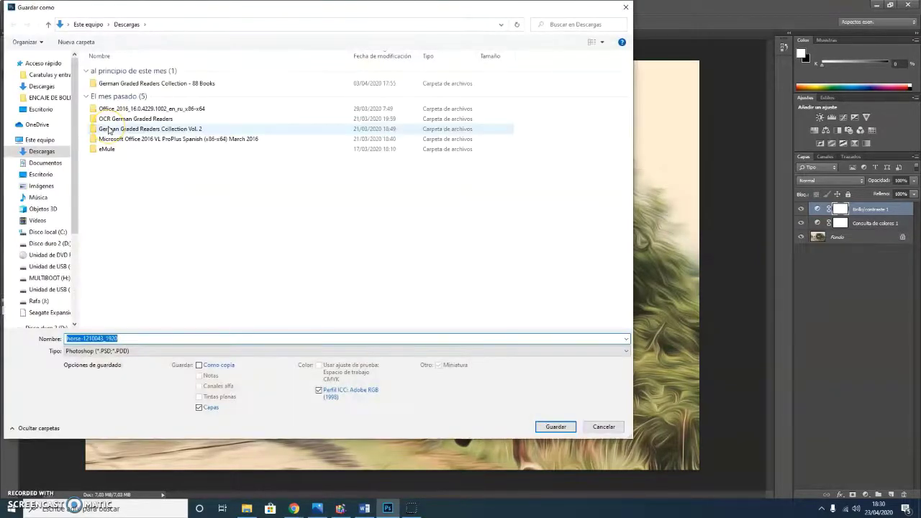
{"action": "type", "text": "Efecto_pintura oleo 1"}
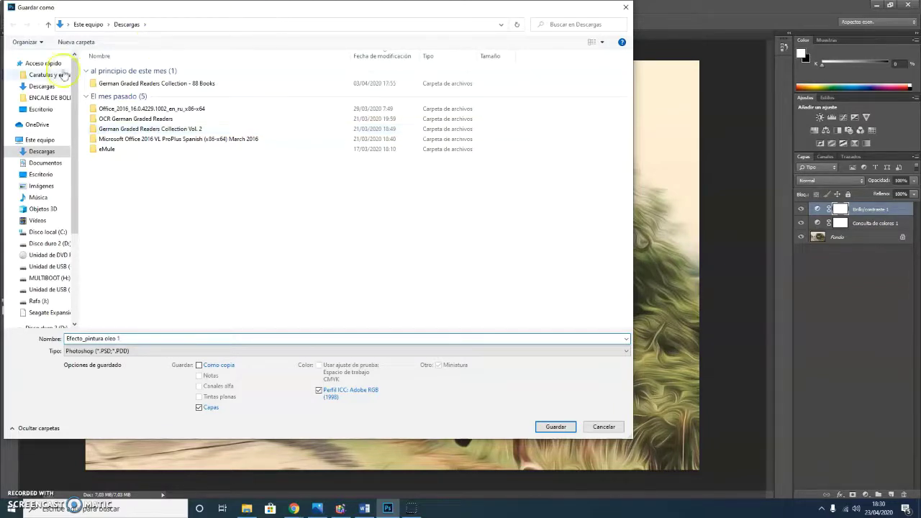
{"action": "left_click", "coordinate": [41, 174]}
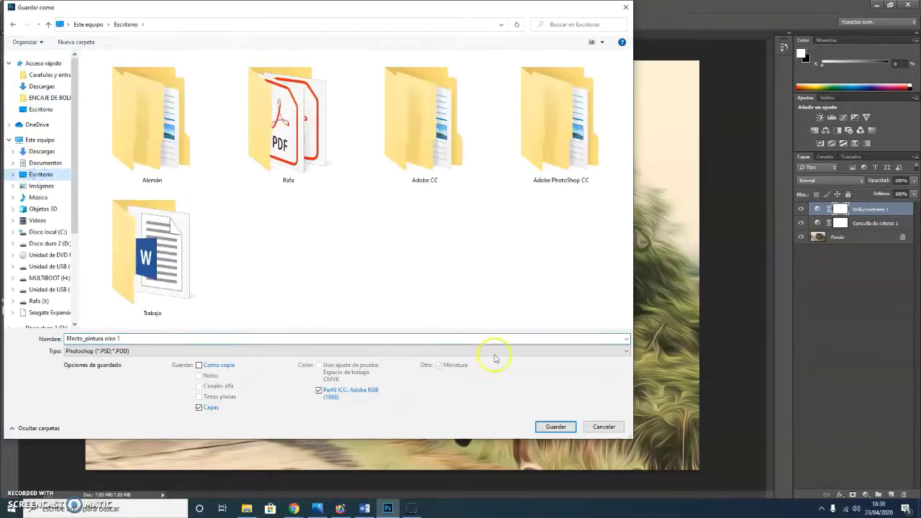
{"action": "left_click", "coordinate": [562, 430]}
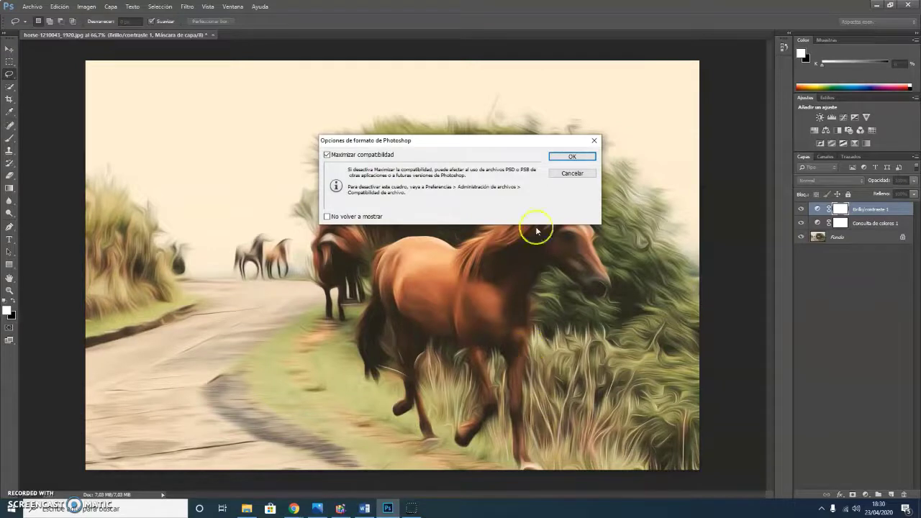
{"action": "left_click", "coordinate": [575, 156]}
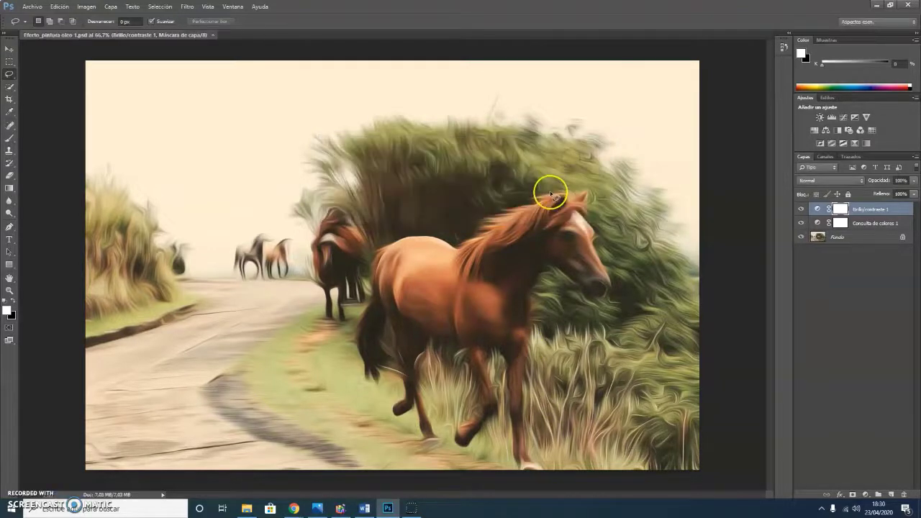
Step: Open barba__2263.jpg from the Escritorio folder, assigning the Adobe RGB (1998) working space
{"action": "left_click", "coordinate": [32, 7]}
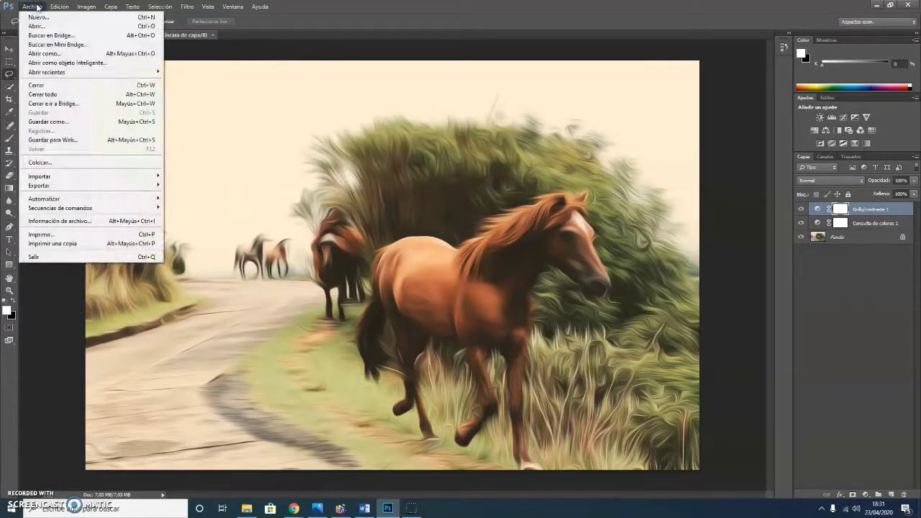
{"action": "left_click", "coordinate": [36, 26]}
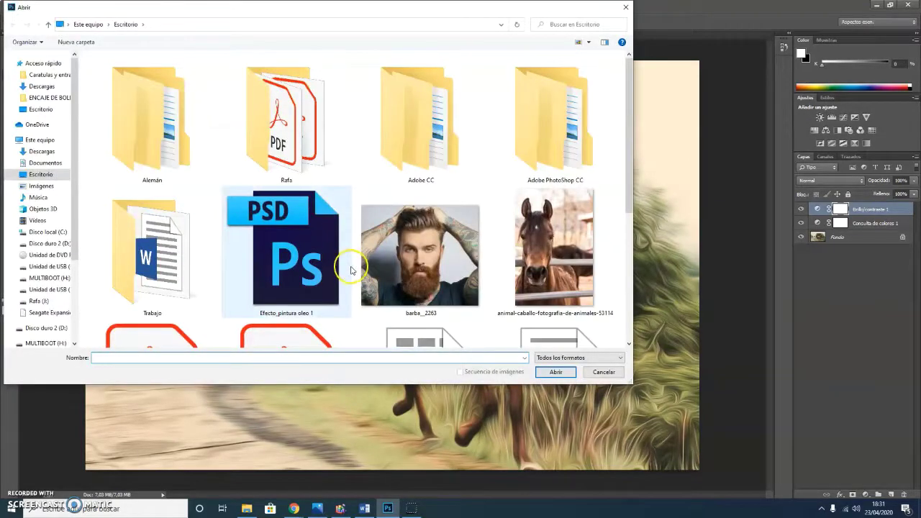
{"action": "left_click", "coordinate": [436, 271]}
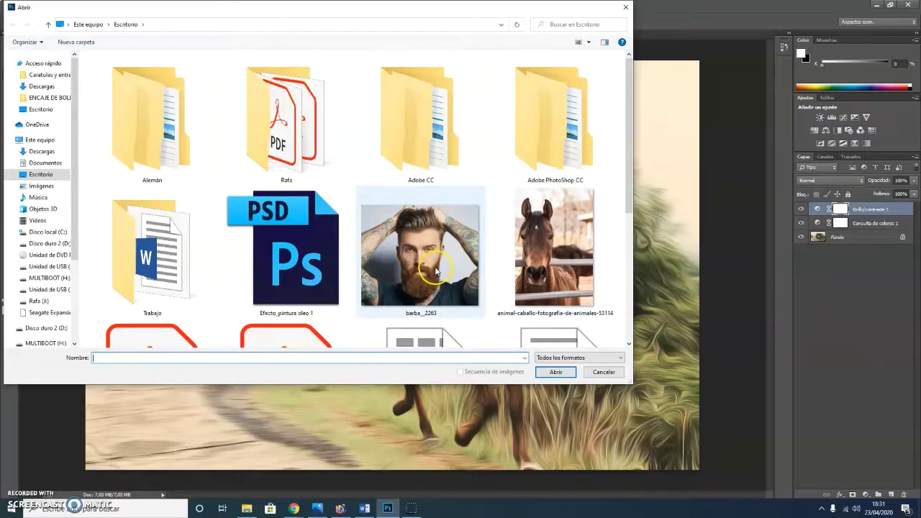
{"action": "double_click", "coordinate": [436, 271]}
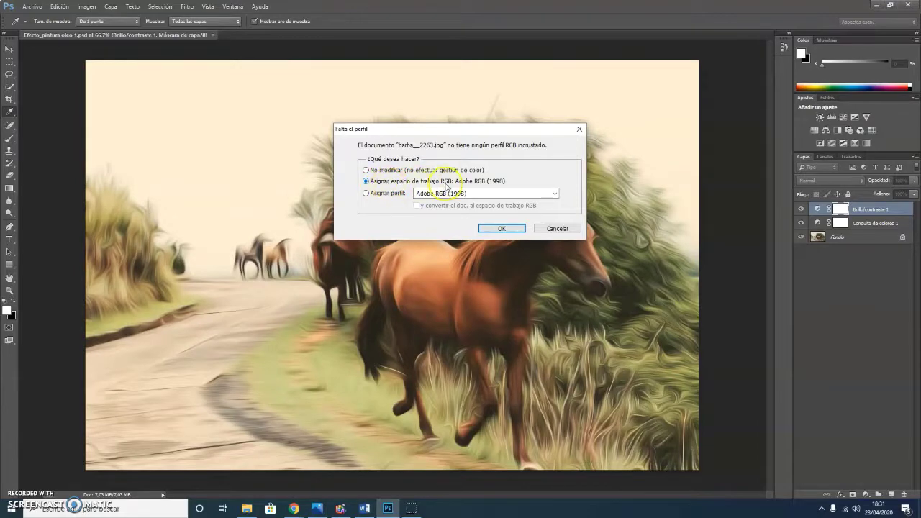
{"action": "left_click", "coordinate": [507, 228]}
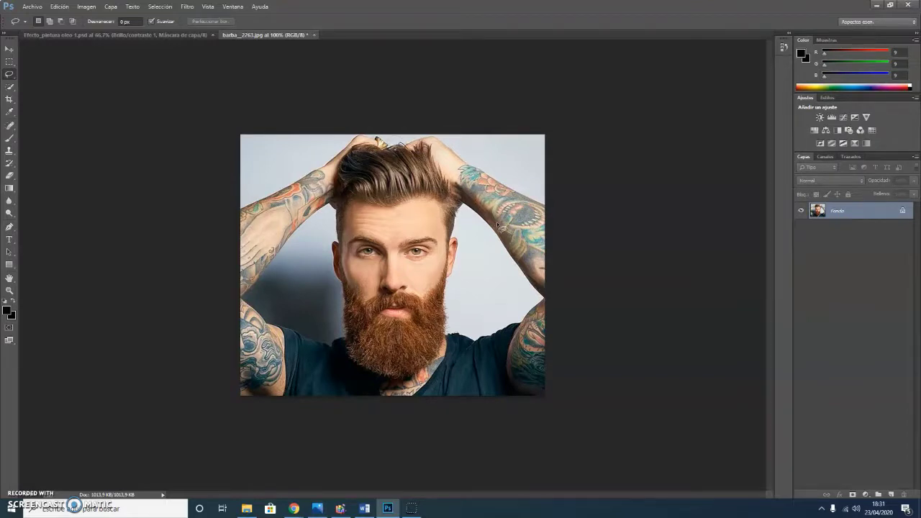
Step: Apply the Oil Paint filter with stylization 10, cleanliness 10, scale 0.1, bristle detail 10, angular direction just over 300 and shine 0
{"action": "left_click", "coordinate": [185, 7]}
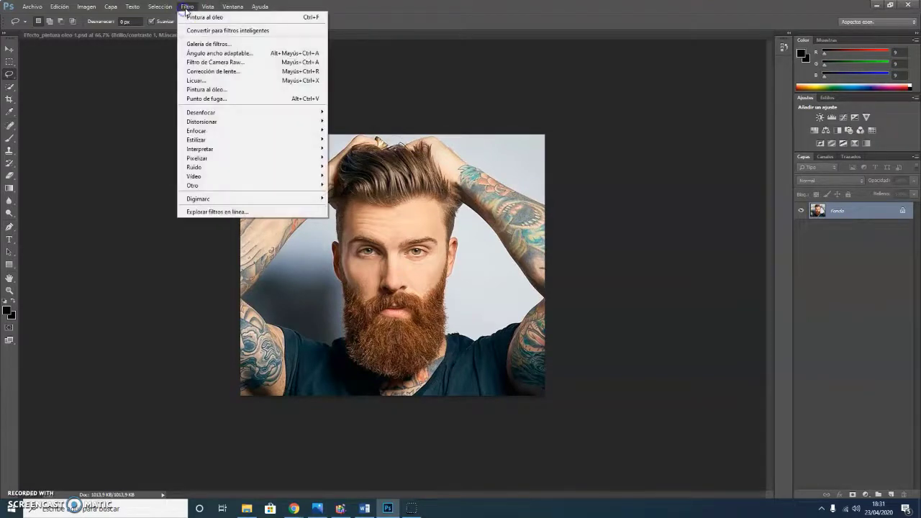
{"action": "left_click", "coordinate": [209, 89]}
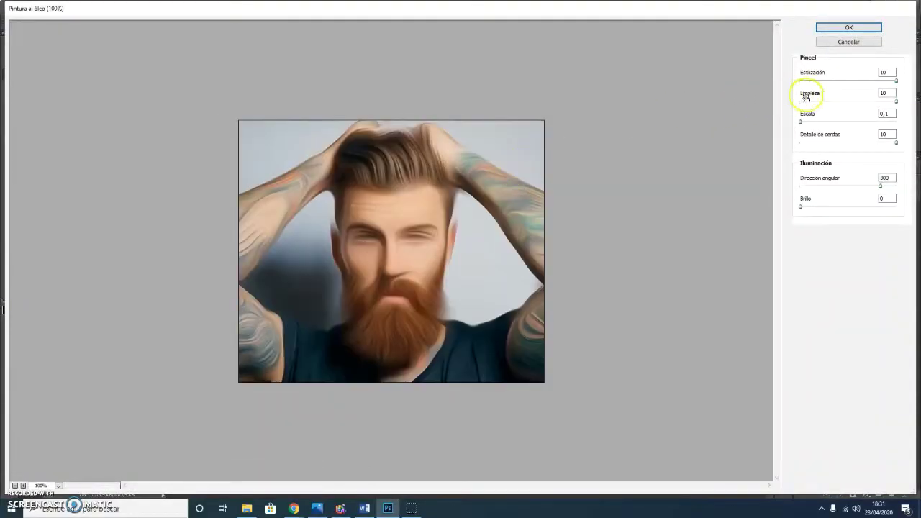
{"action": "left_click", "coordinate": [884, 73]}
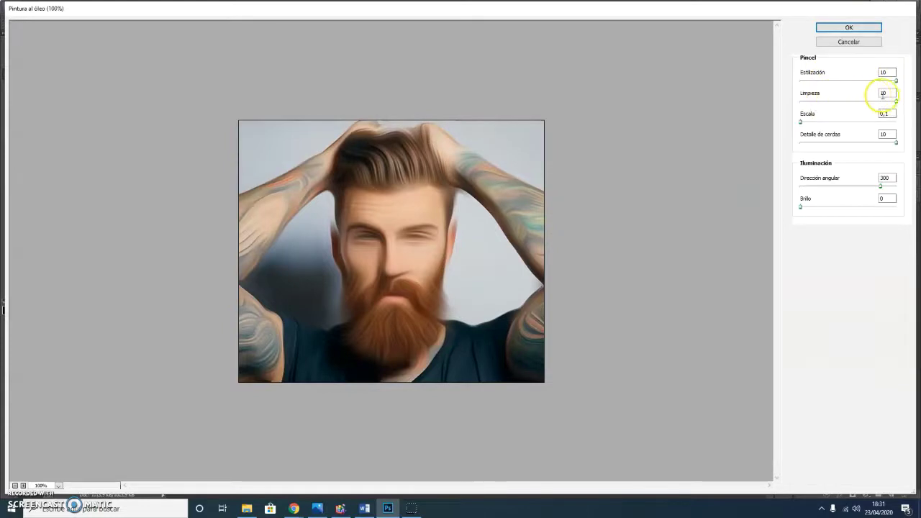
{"action": "left_click", "coordinate": [887, 94]}
{"action": "left_click", "coordinate": [887, 114]}
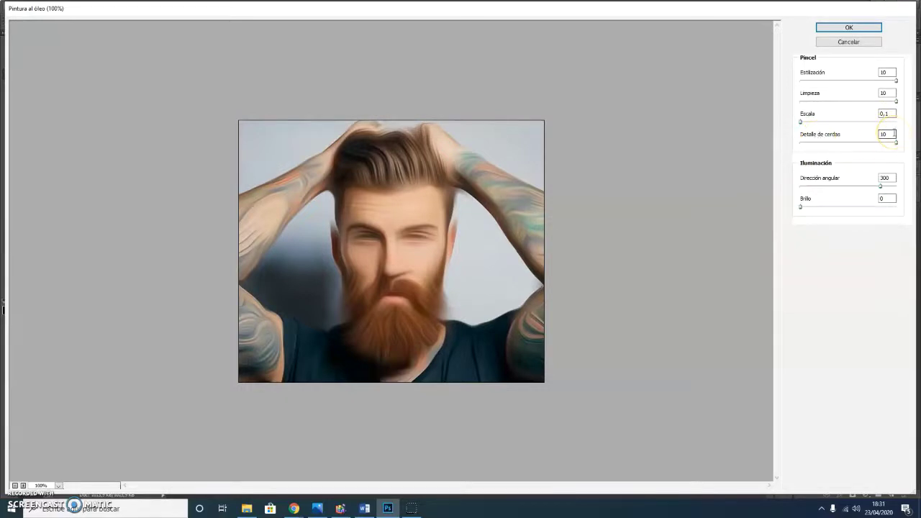
{"action": "left_click", "coordinate": [884, 177]}
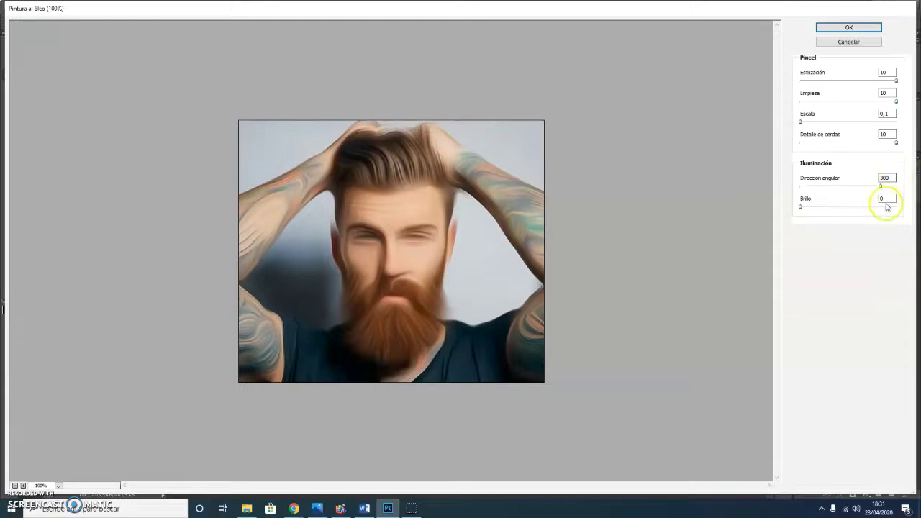
{"action": "mouse_move", "coordinate": [882, 188]}
{"action": "left_mouse_down"}
{"action": "mouse_move", "coordinate": [847, 190]}
{"action": "mouse_move", "coordinate": [881, 188]}
{"action": "left_mouse_up"}
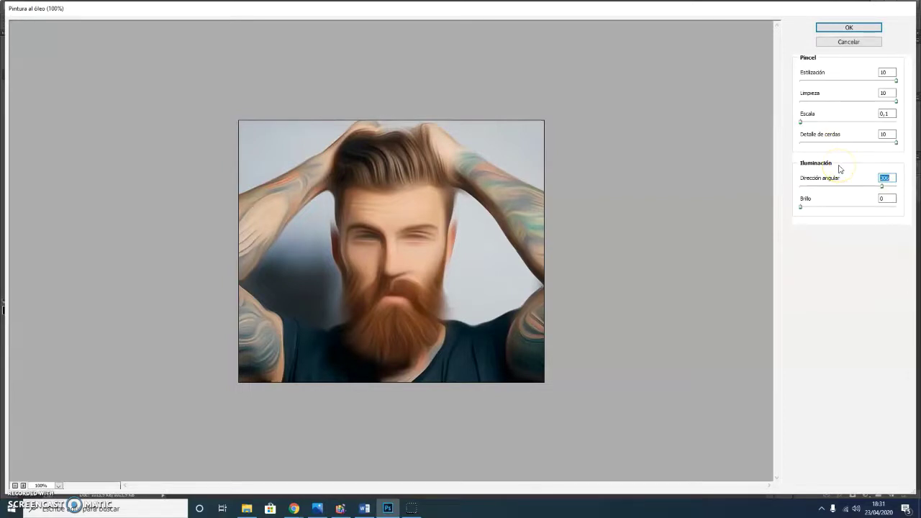
{"action": "left_click", "coordinate": [843, 27]}
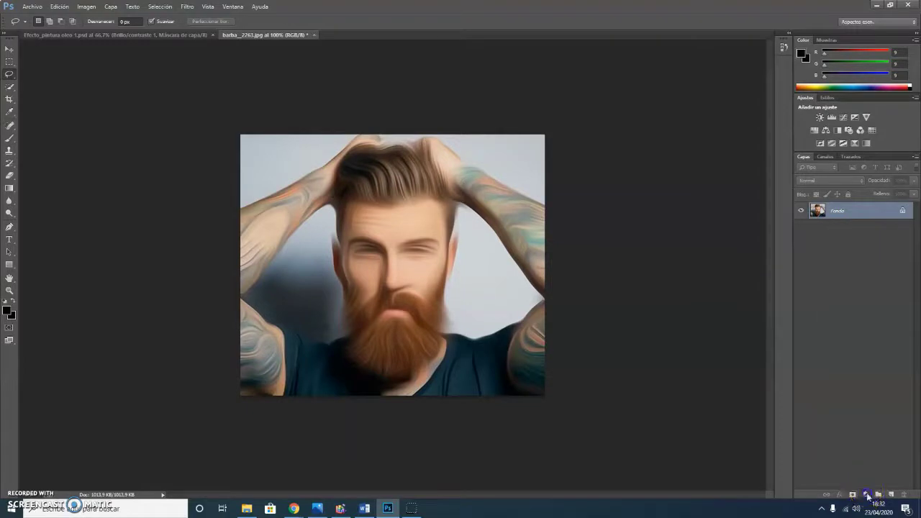
Step: Add a Color Lookup adjustment layer above the bearded man's portrait using the 3DLUT file filmstock_50.3dl
{"action": "left_click", "coordinate": [867, 493]}
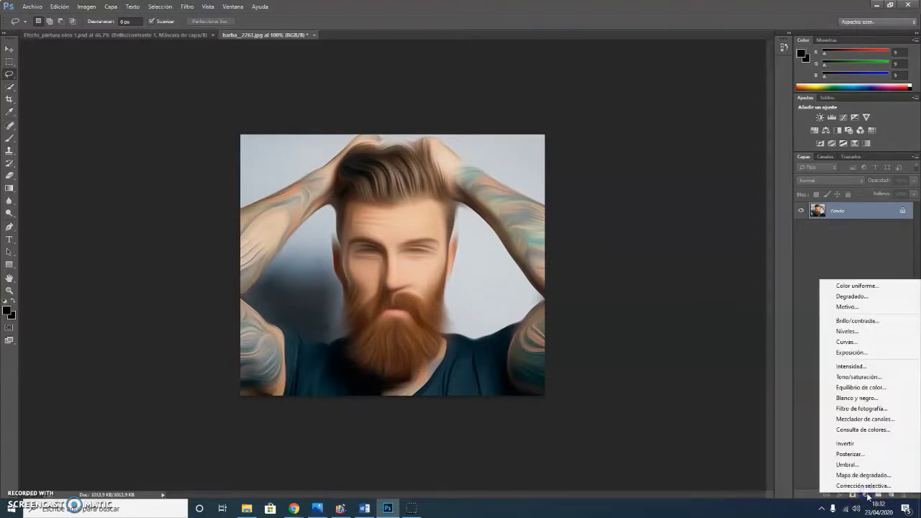
{"action": "left_click", "coordinate": [878, 432]}
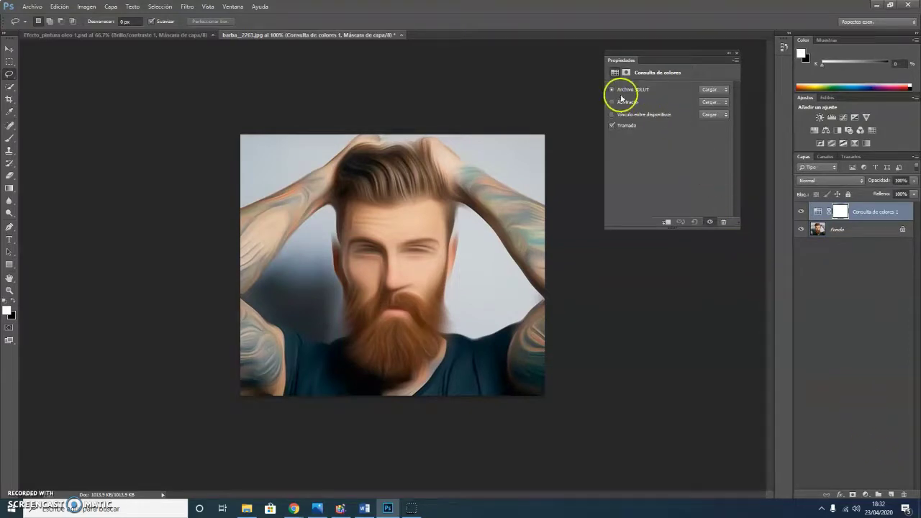
{"action": "left_click", "coordinate": [712, 90]}
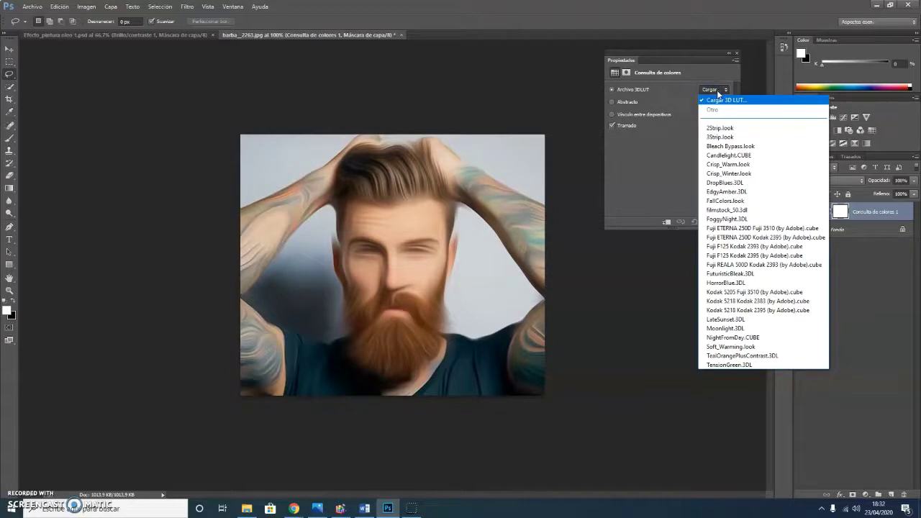
{"action": "left_click", "coordinate": [758, 210]}
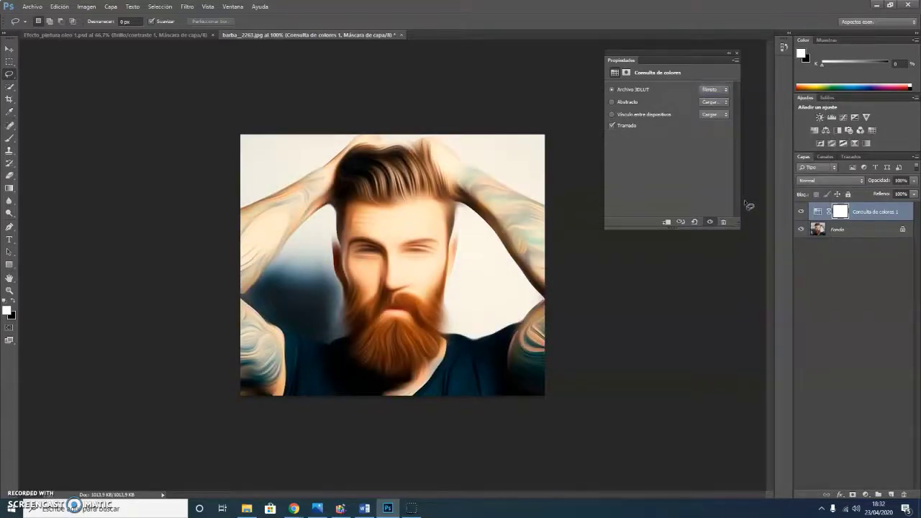
{"action": "left_click", "coordinate": [735, 58]}
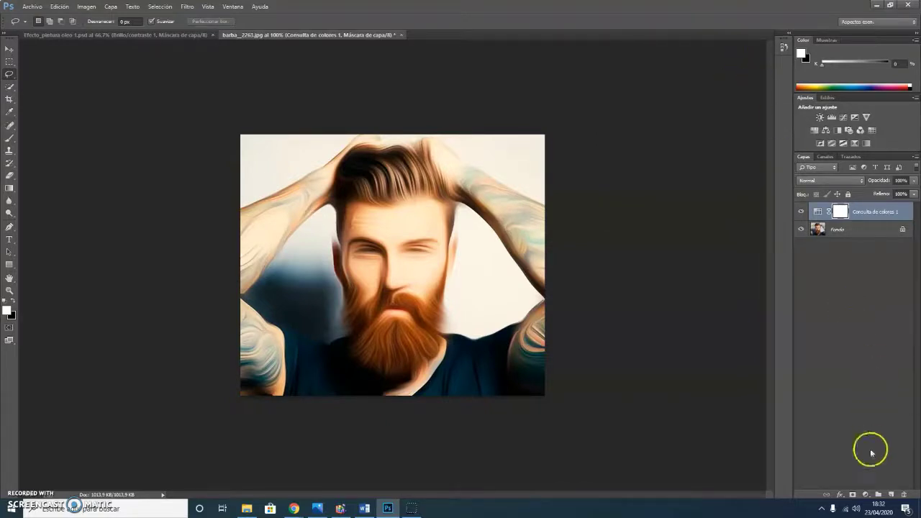
Step: Add a Brightness/Contrast adjustment layer above the Color Lookup layer with brightness -10 and contrast -10
{"action": "left_click", "coordinate": [866, 495]}
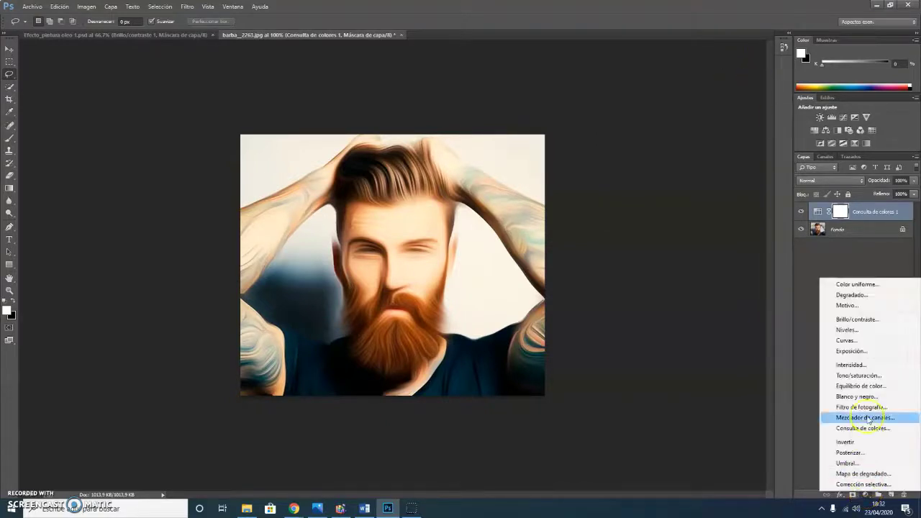
{"action": "left_click", "coordinate": [875, 322]}
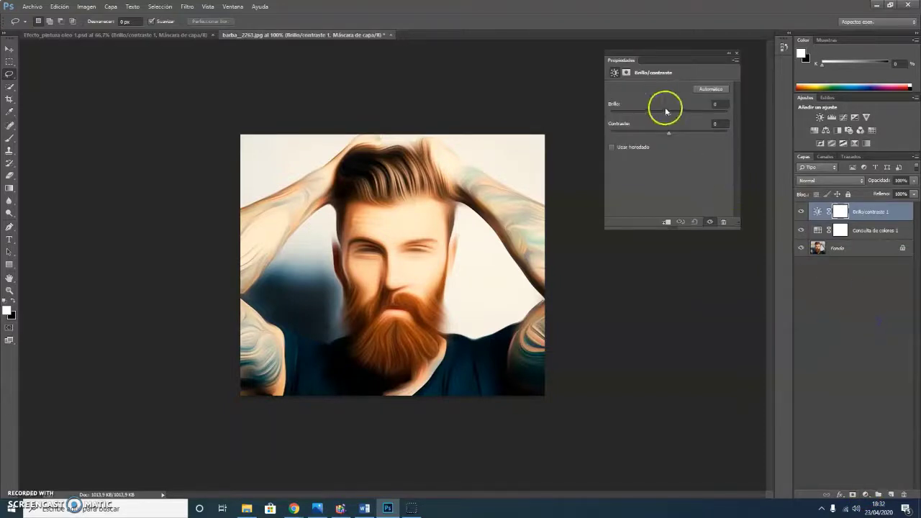
{"action": "left_click_drag", "start_coordinate": [669, 114], "coordinate": [657, 136]}
{"action": "left_click", "coordinate": [670, 136]}
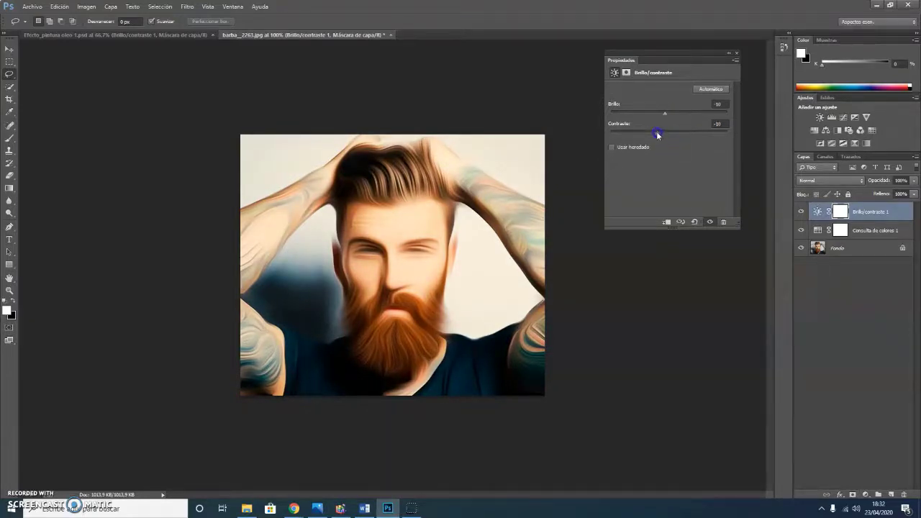
{"action": "left_click", "coordinate": [738, 55]}
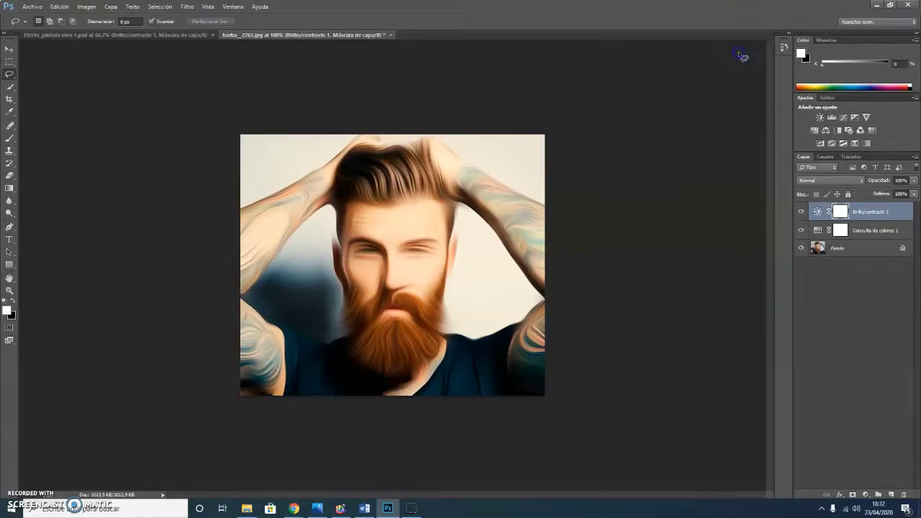